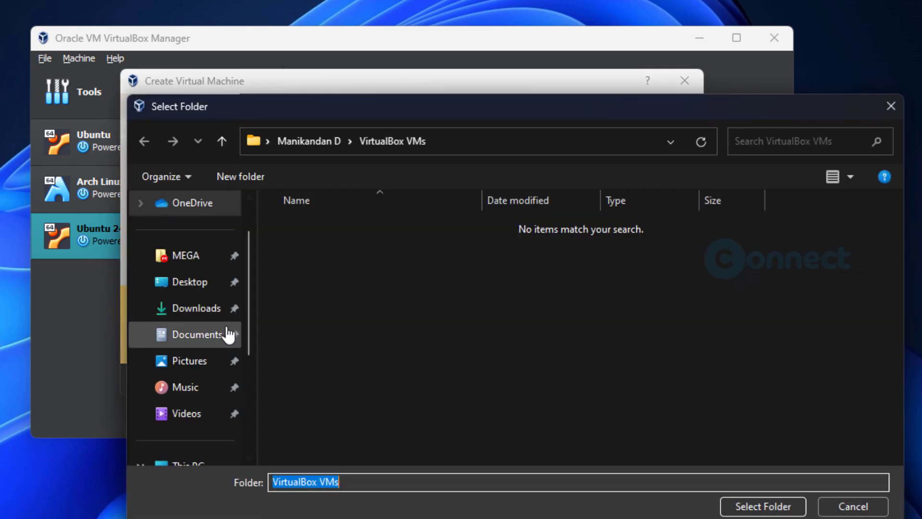
# - Set the new virtual machine's folder to Virtual OS on Local Disk (E:)
pyautogui.scroll(-3, 226, 346)
pyautogui.click(216, 367)
pyautogui.click(327, 411)
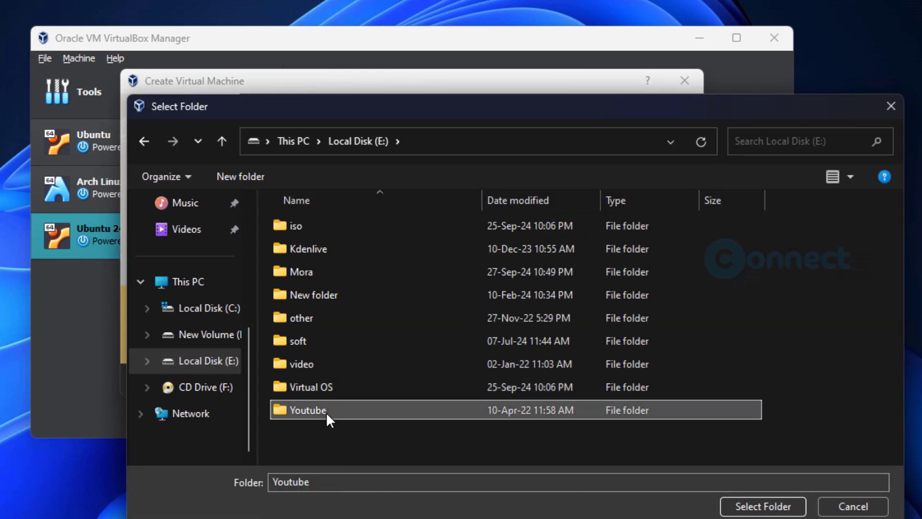
pyautogui.doubleClick(338, 388)
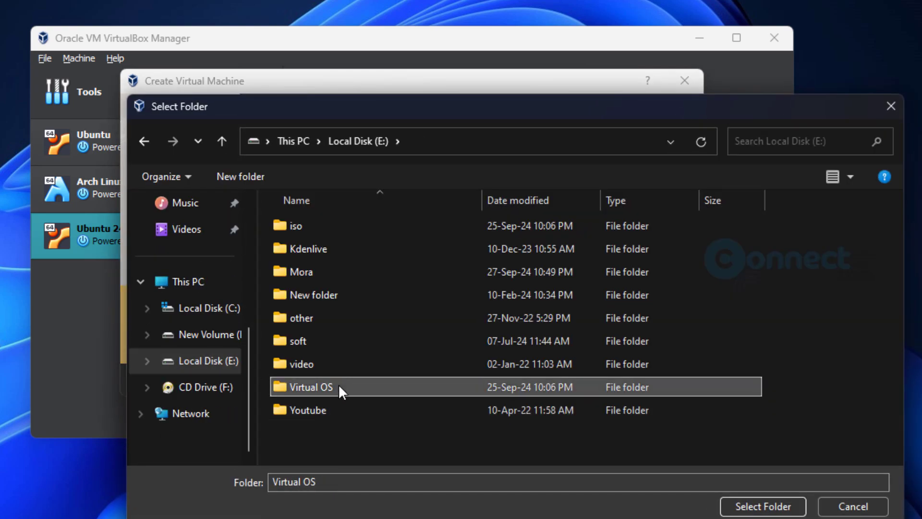
pyautogui.click(727, 506)
# - Select sdesk-2024.09.16-x86_64.iso from the iso folder as the machine's ISO image
pyautogui.click(687, 224)
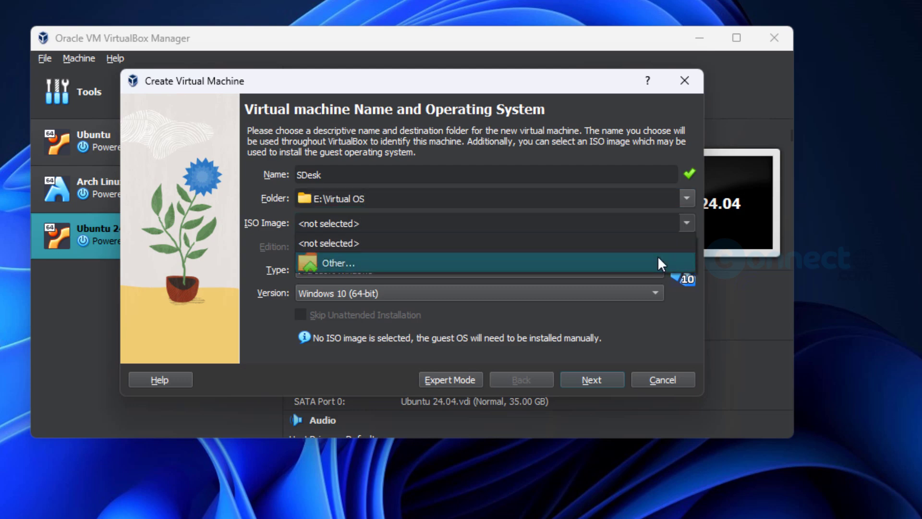
pyautogui.click(658, 259)
pyautogui.click(381, 256)
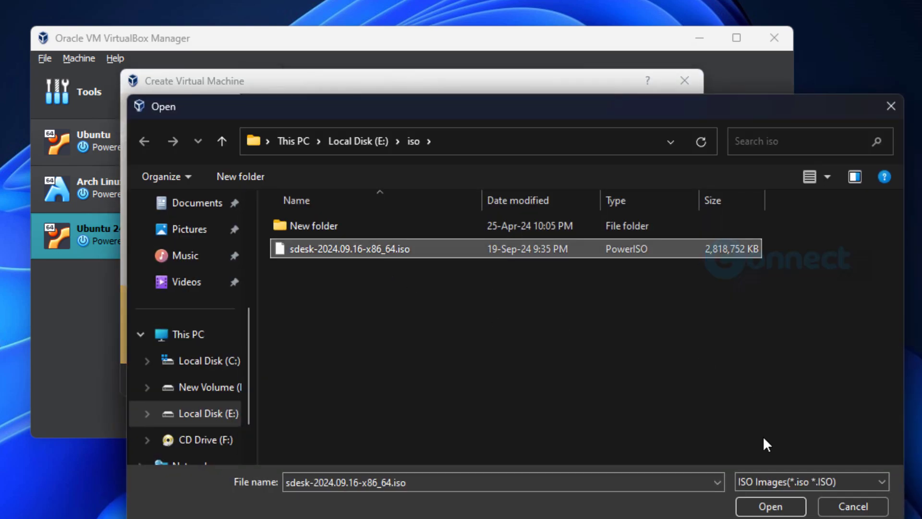
pyautogui.click(769, 507)
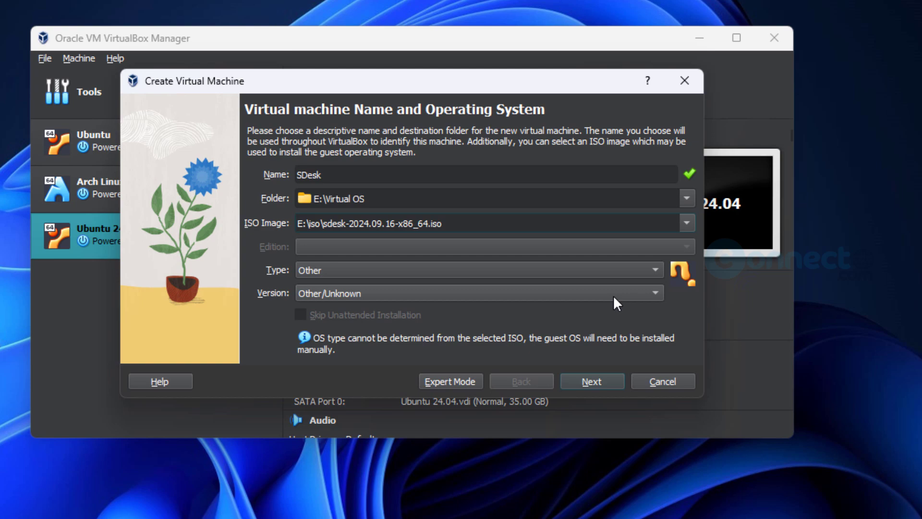
# - Set the guest type to Linux and the version to Arch Linux (64-bit), and continue to the hardware settings
pyautogui.click(653, 270)
pyautogui.click(447, 188)
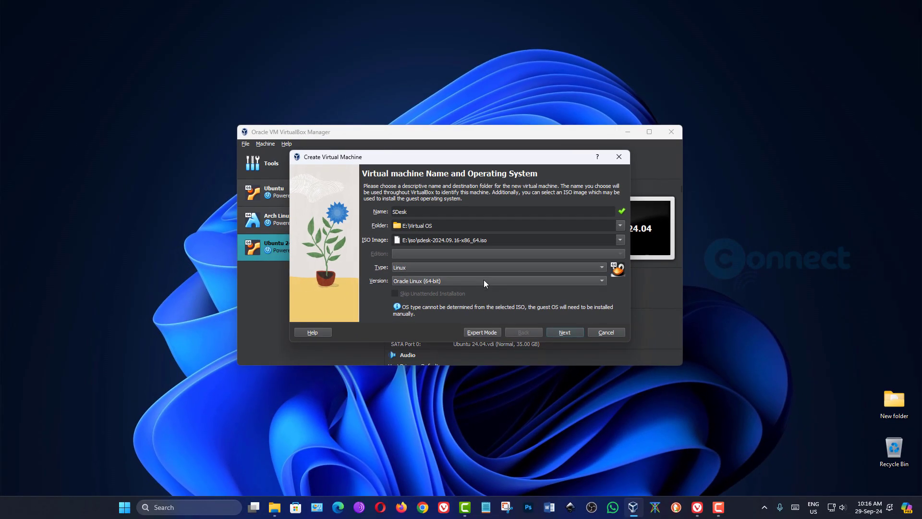
pyautogui.click(481, 283)
pyautogui.scroll(2, 487, 216)
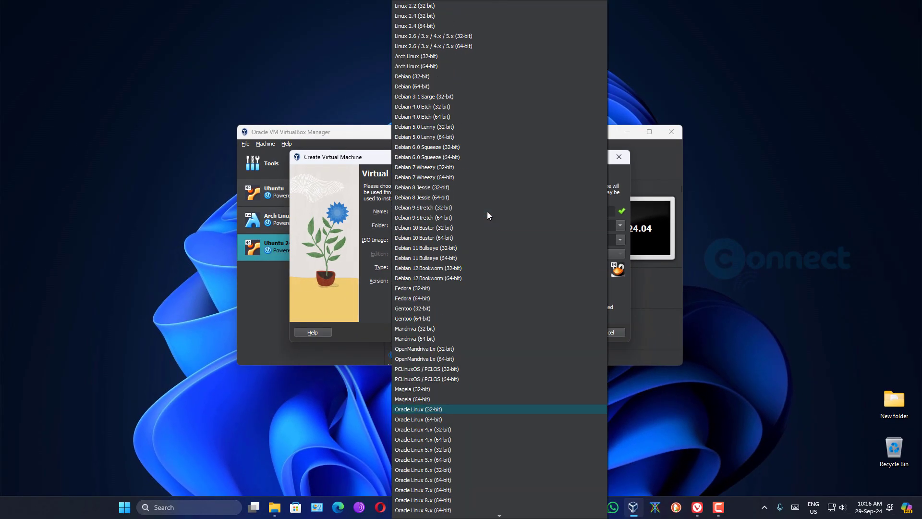
pyautogui.click(439, 66)
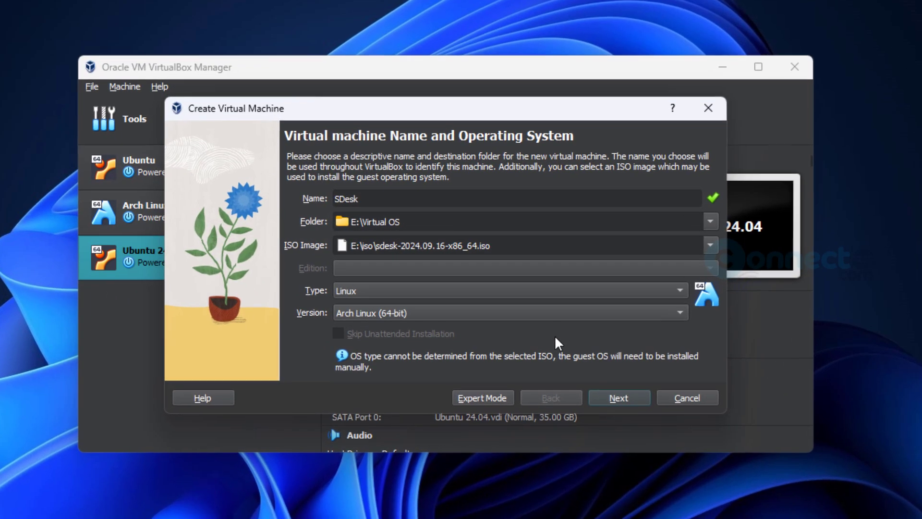
pyautogui.click(600, 362)
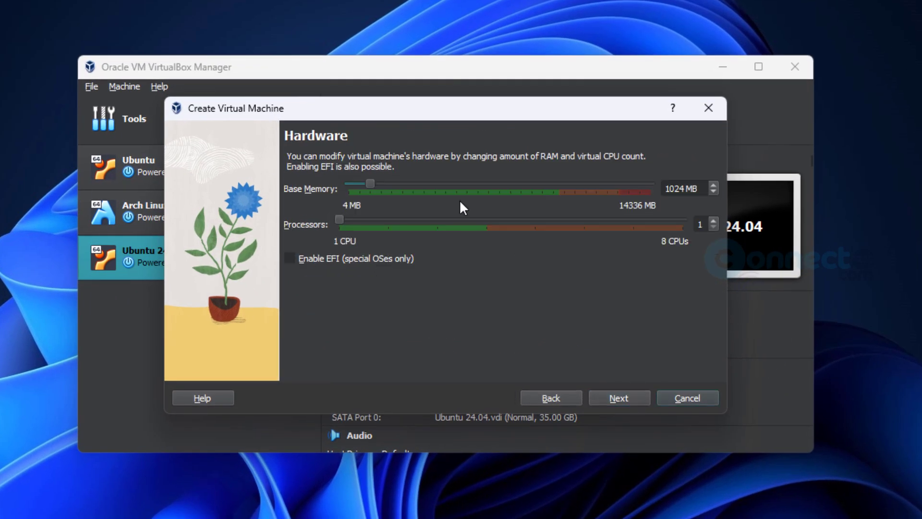
# - Give the machine 4024 MB of base memory and 2 processors, and continue to the virtual hard disk settings
pyautogui.click(662, 191)
pyautogui.press('Delete')
pyautogui.write('4')
pyautogui.moveTo(340, 220); pyautogui.dragTo(405, 225)
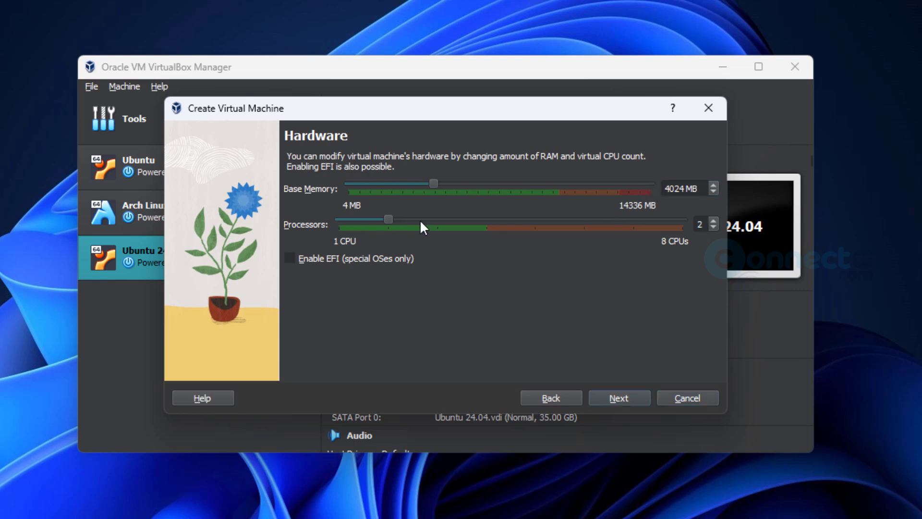
pyautogui.click(639, 400)
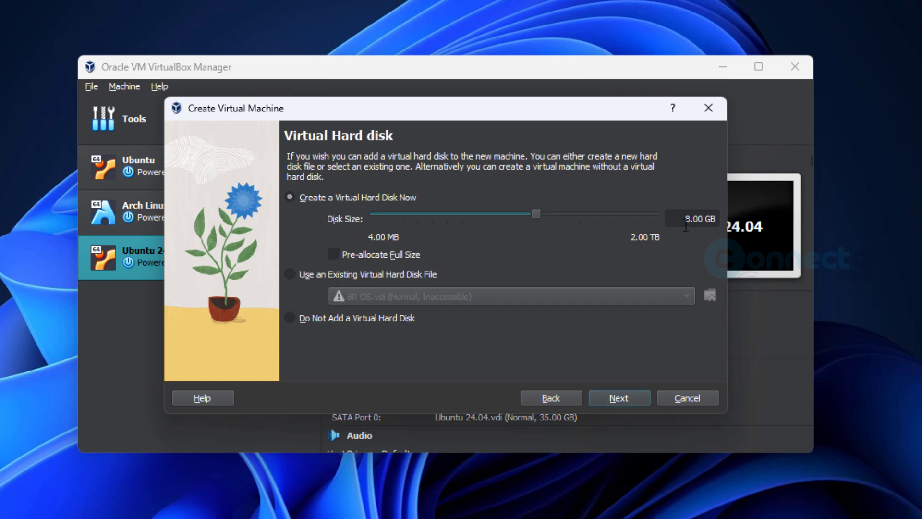
# - Set the new virtual hard disk's size to 30 GB and finish creating the machine
pyautogui.press('BackSpace')
pyautogui.write('30')
pyautogui.click(611, 395)
pyautogui.click(611, 400)
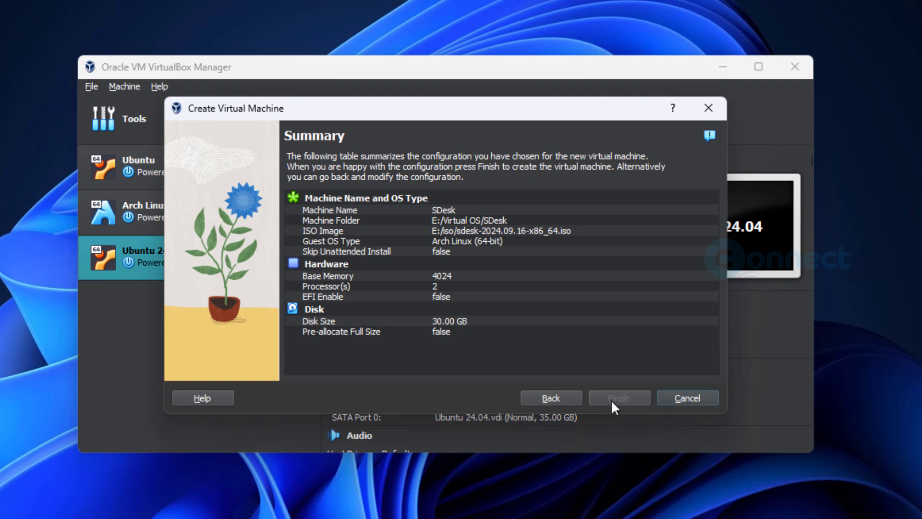
# - Enable PAE/NX in the SDesk machine's processor settings and check its acceleration options
pyautogui.rightClick(185, 290)
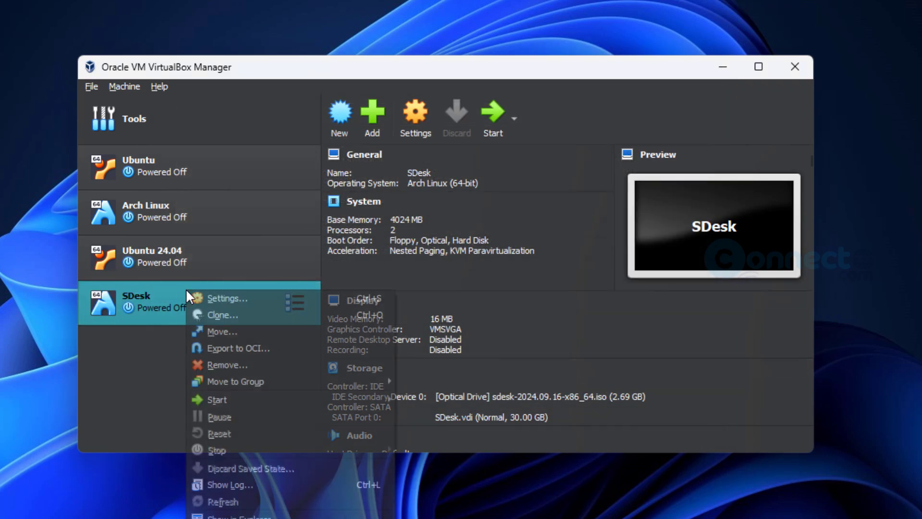
pyautogui.click(234, 299)
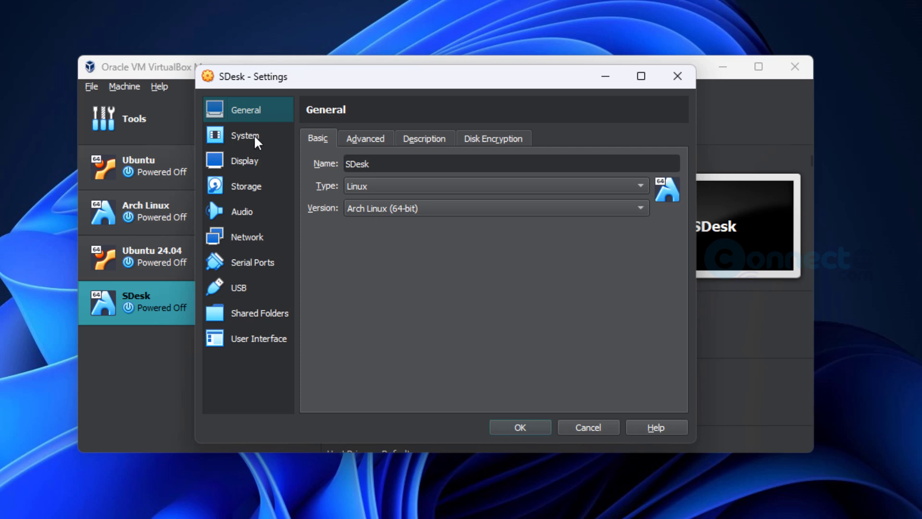
pyautogui.click(256, 139)
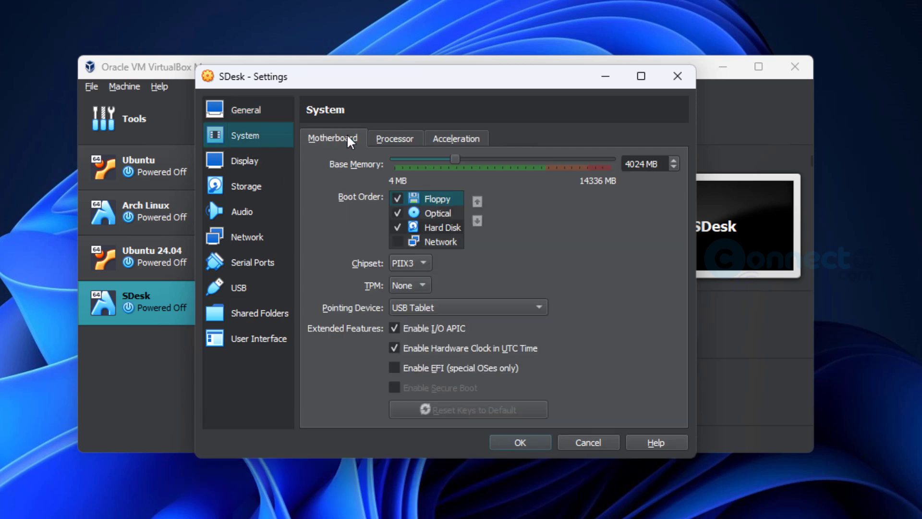
pyautogui.click(385, 138)
pyautogui.click(403, 236)
pyautogui.click(441, 140)
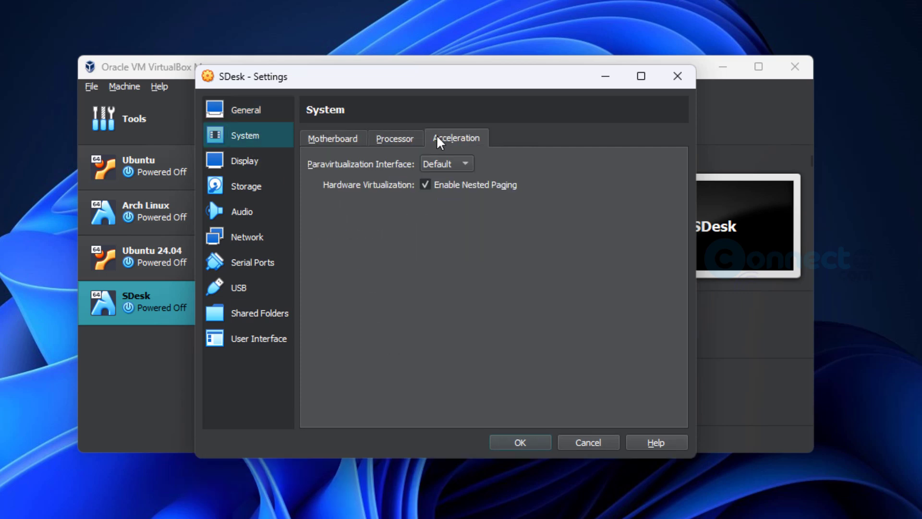
# - Raise the SDesk machine's video memory to 128 MB and save the settings
pyautogui.click(269, 163)
pyautogui.moveTo(423, 160); pyautogui.dragTo(621, 176)
pyautogui.click(531, 442)
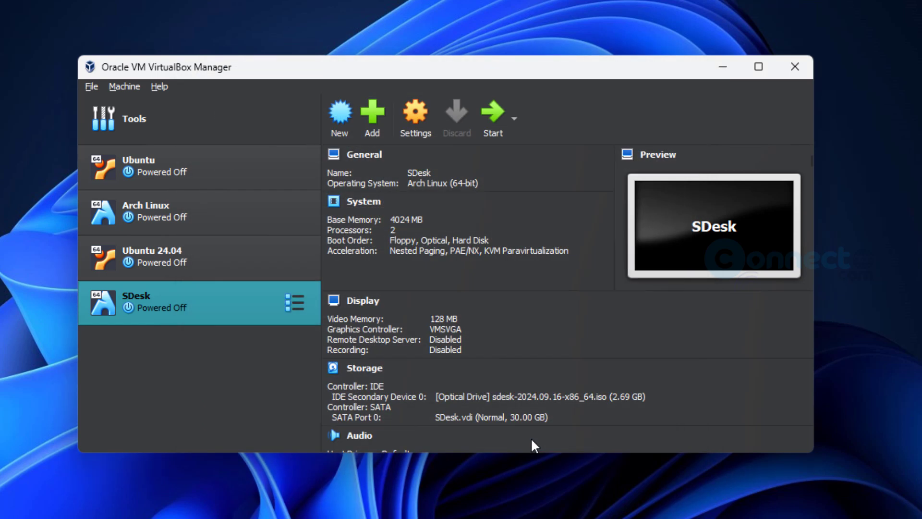
# - Start the SDesk machine, boot it with Install SDesk (x86_64, BIOS), and dismiss the keyboard and mouse notifications
pyautogui.click(493, 112)
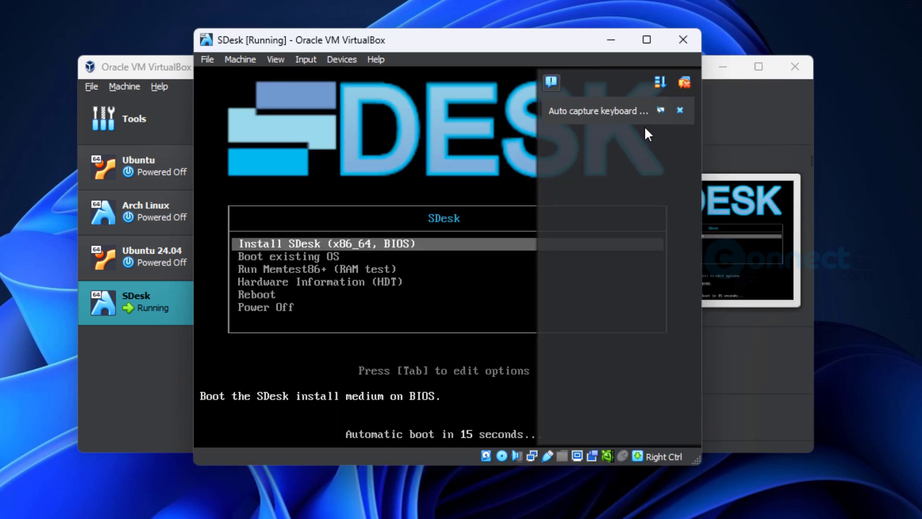
pyautogui.click(680, 110)
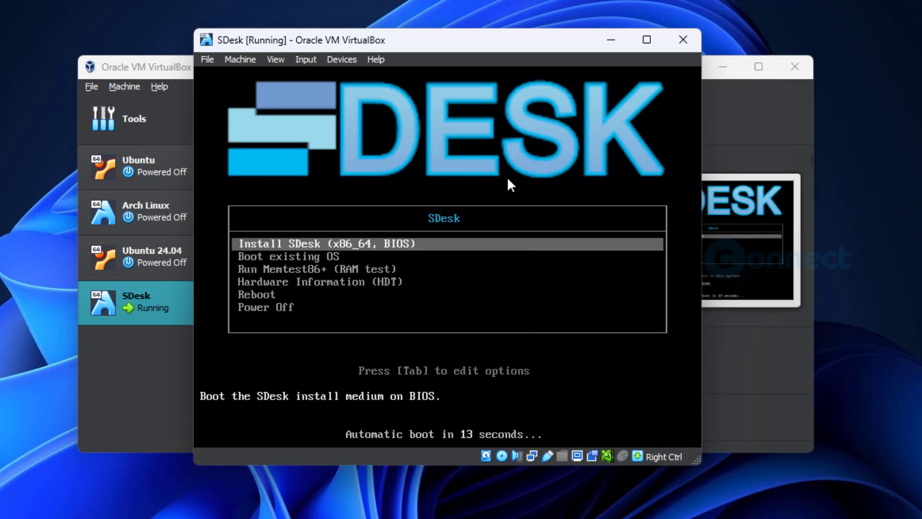
pyautogui.press('Return')
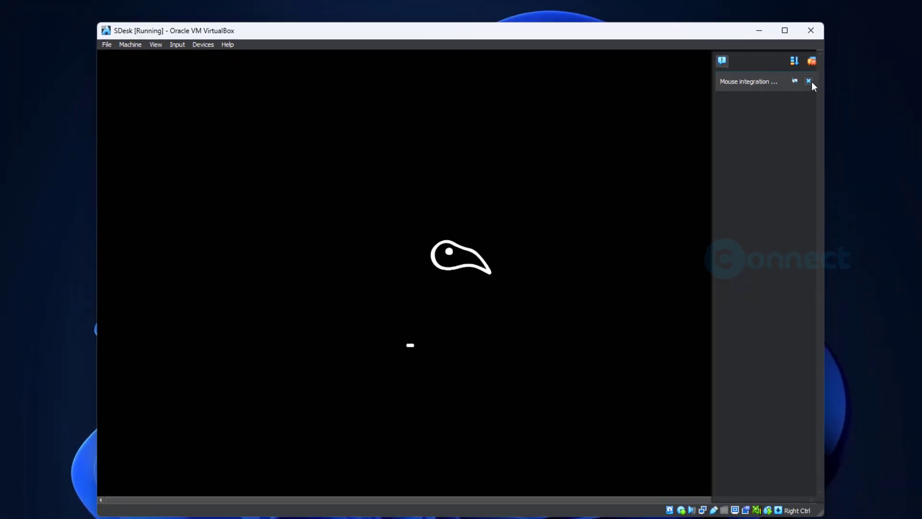
pyautogui.click(809, 82)
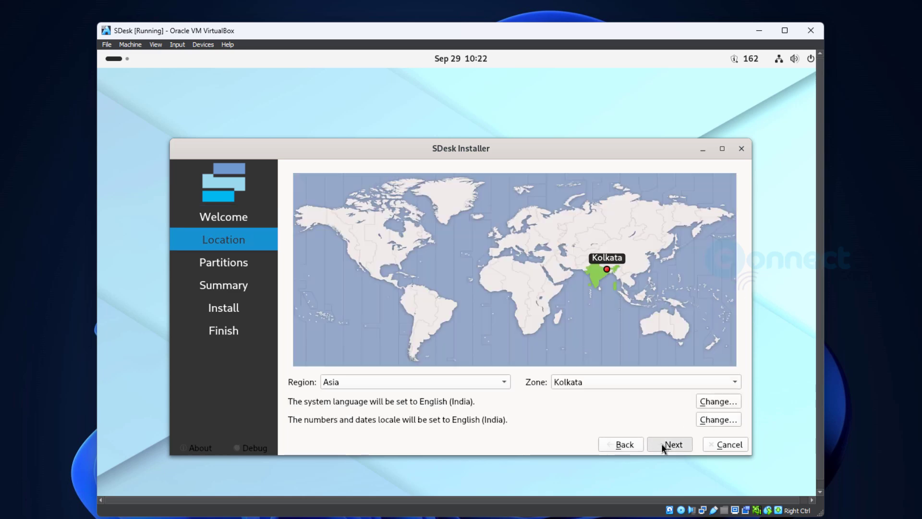
# - Accept the Asia/Kolkata location and choose to erase the VBOX HARDDISK with no swap
pyautogui.click(662, 443)
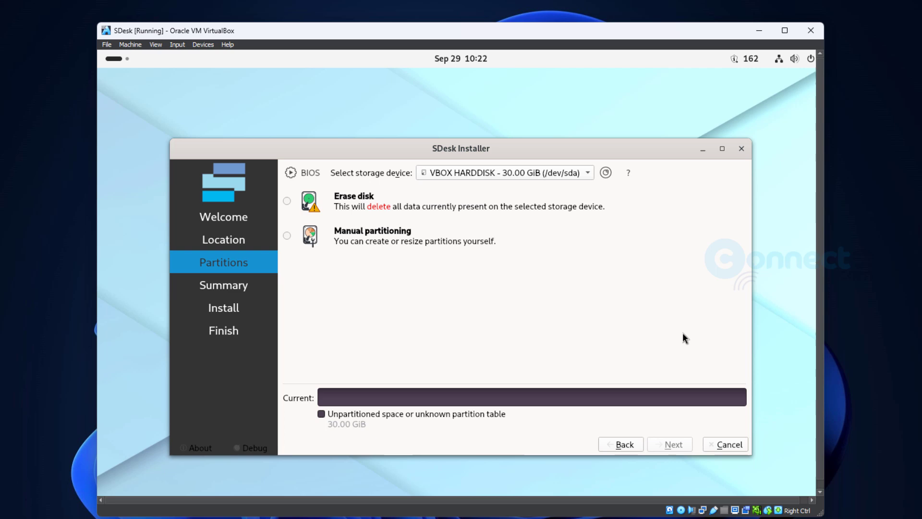
pyautogui.click(287, 201)
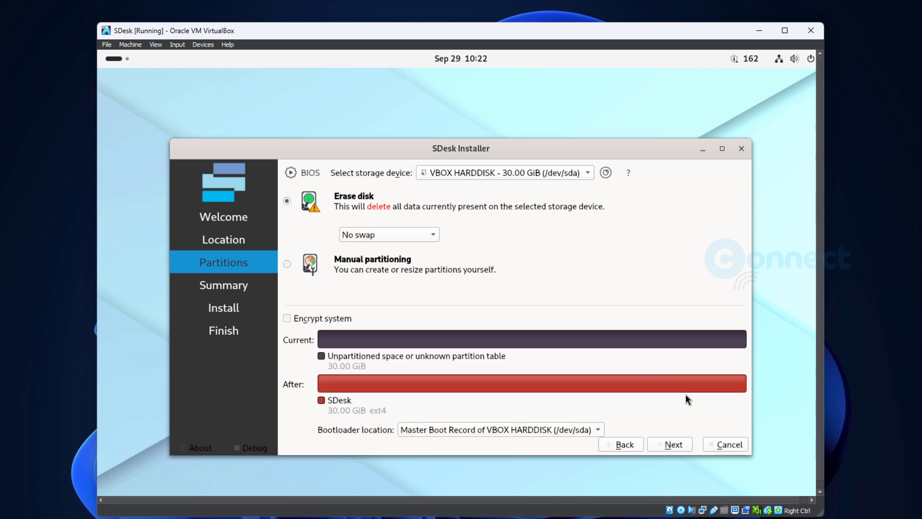
pyautogui.click(681, 445)
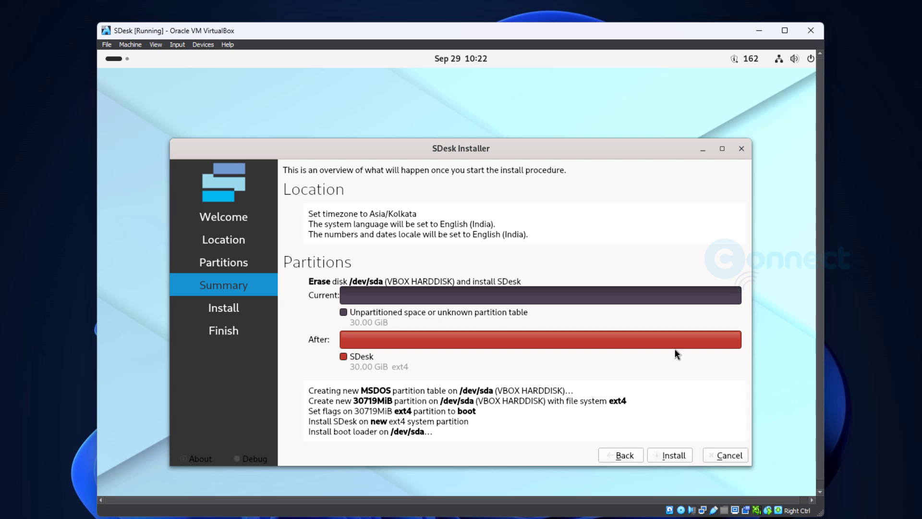
# - Run the SDesk installation, confirming the disk changes, and close the installer once it is done
pyautogui.click(672, 457)
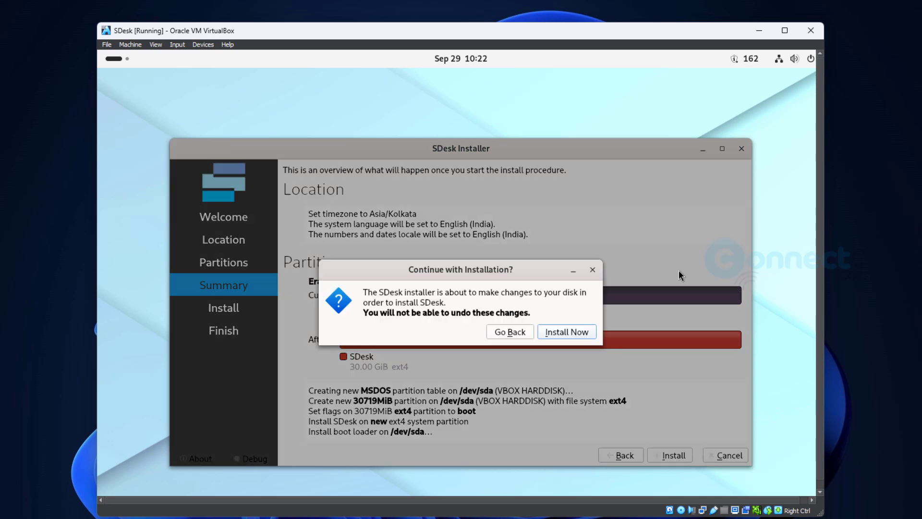
pyautogui.click(567, 332)
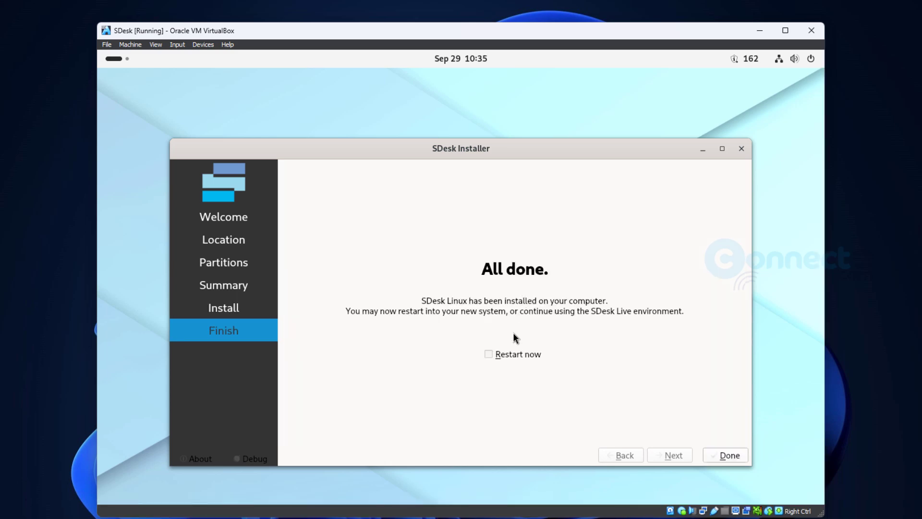
pyautogui.click(720, 455)
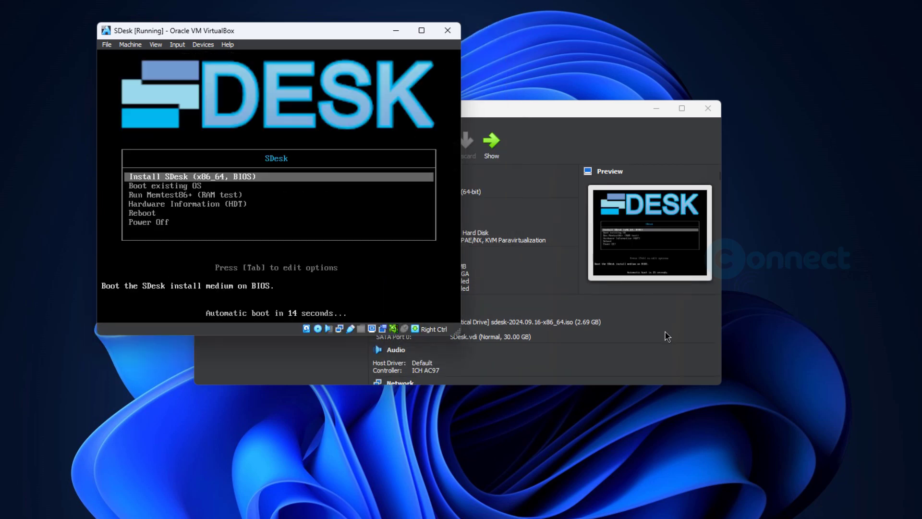
# - Halt the automatic boot by moving through the boot menu entries, ending on Install SDesk
pyautogui.press('Down')
pyautogui.press('Down')
pyautogui.press('Down')
pyautogui.press('Up')
pyautogui.press('Up')
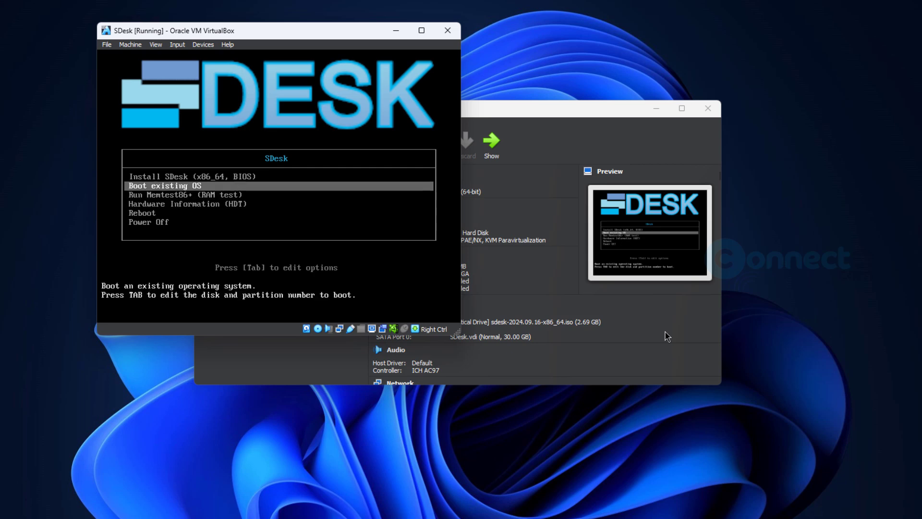
pyautogui.press('Up')
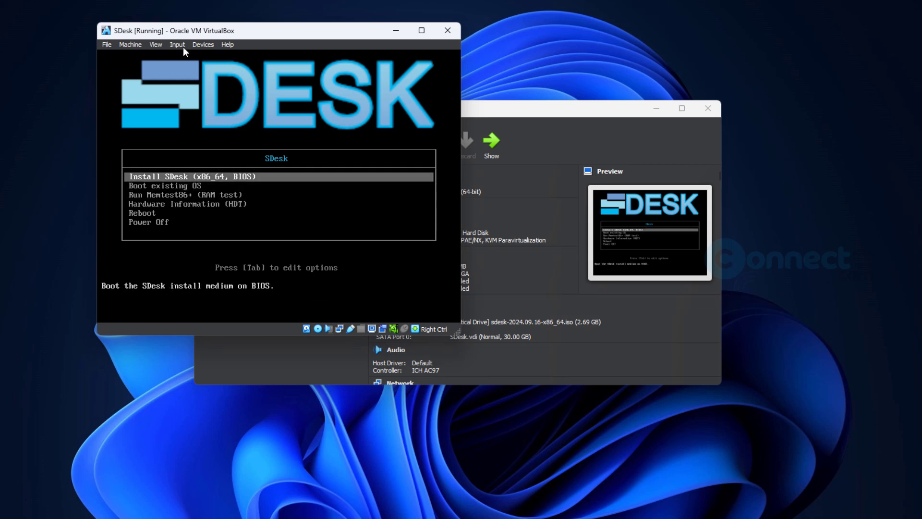
# - Remove the SDesk ISO from the machine's virtual optical drive and recheck the optical drive options
pyautogui.click(178, 46)
pyautogui.moveTo(198, 44)
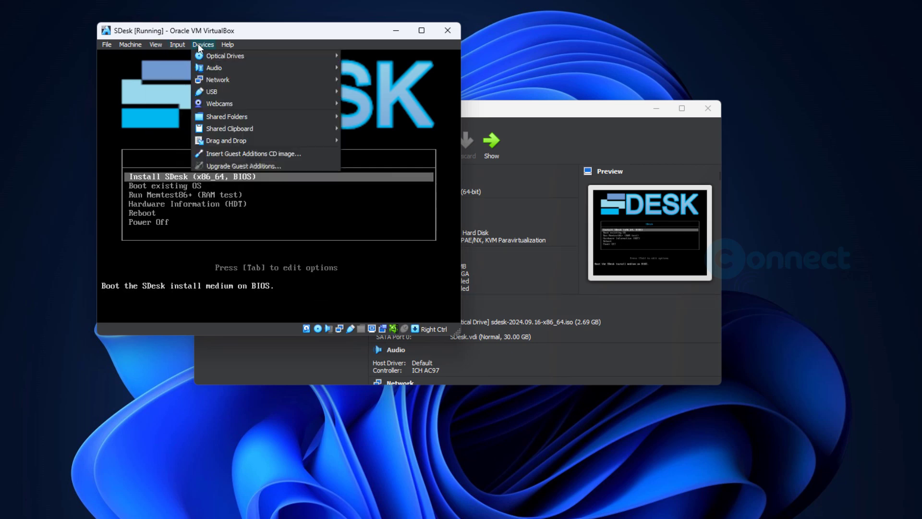
pyautogui.moveTo(255, 56)
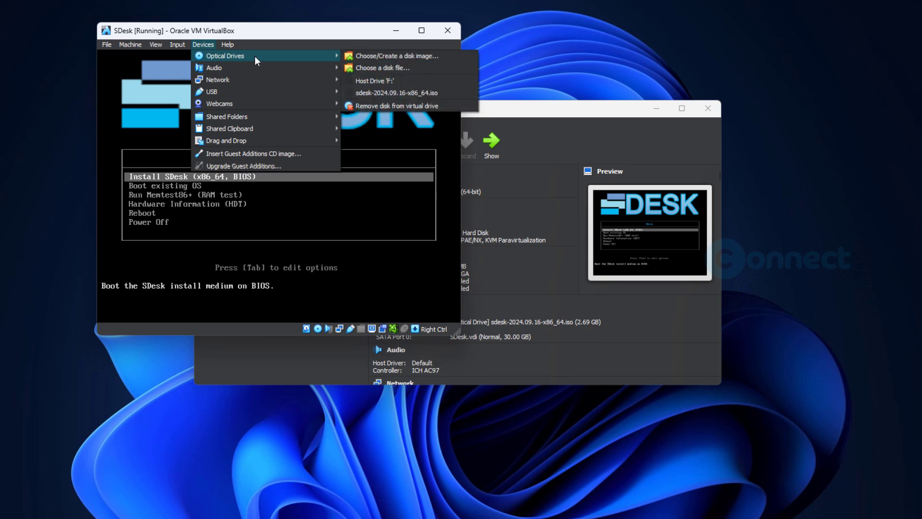
pyautogui.click(389, 106)
pyautogui.click(199, 43)
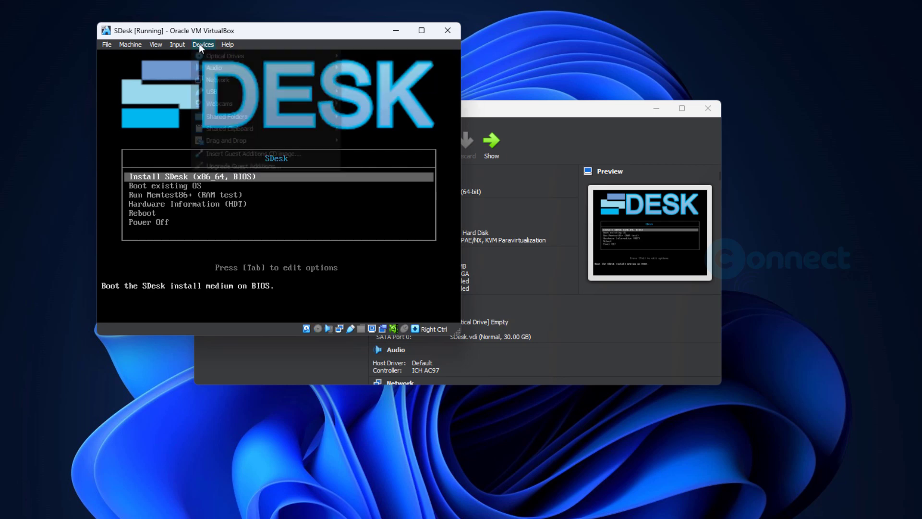
pyautogui.click(209, 43)
pyautogui.click(204, 46)
pyautogui.moveTo(264, 53)
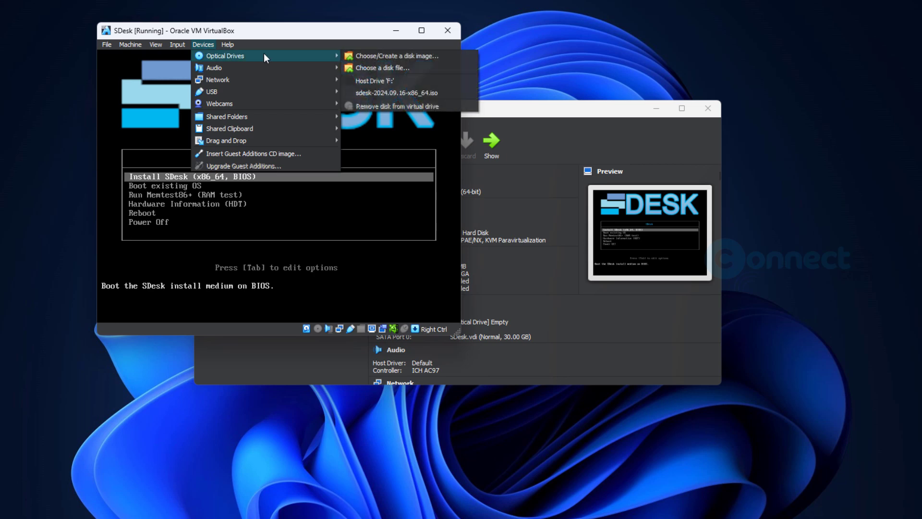
pyautogui.click(317, 30)
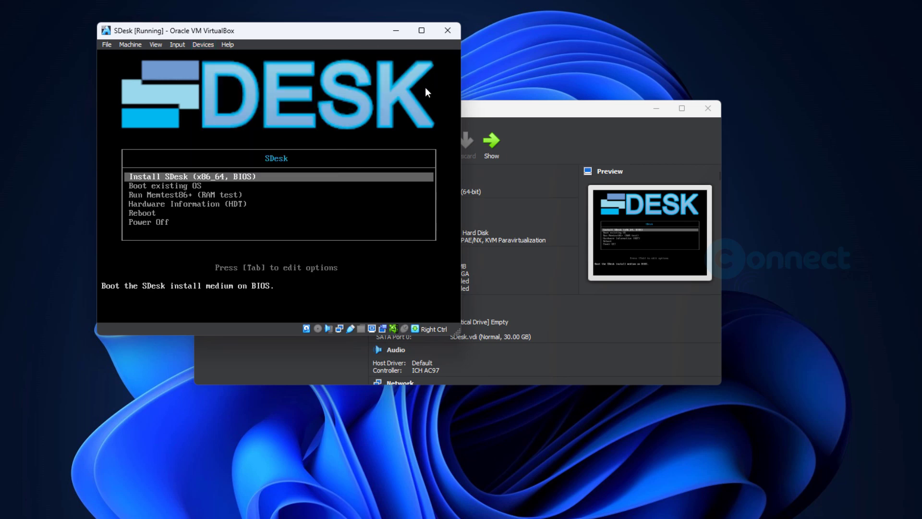
# - Try to reboot the machine from the SDesk boot menu and power off the virtual machine
pyautogui.press('Down')
pyautogui.press('Down')
pyautogui.press('Down')
pyautogui.press('Down')
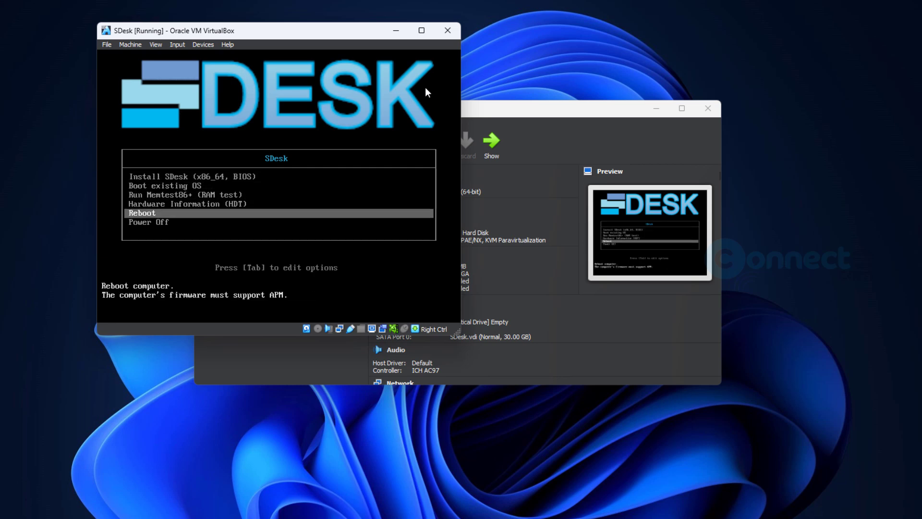
pyautogui.press('Return')
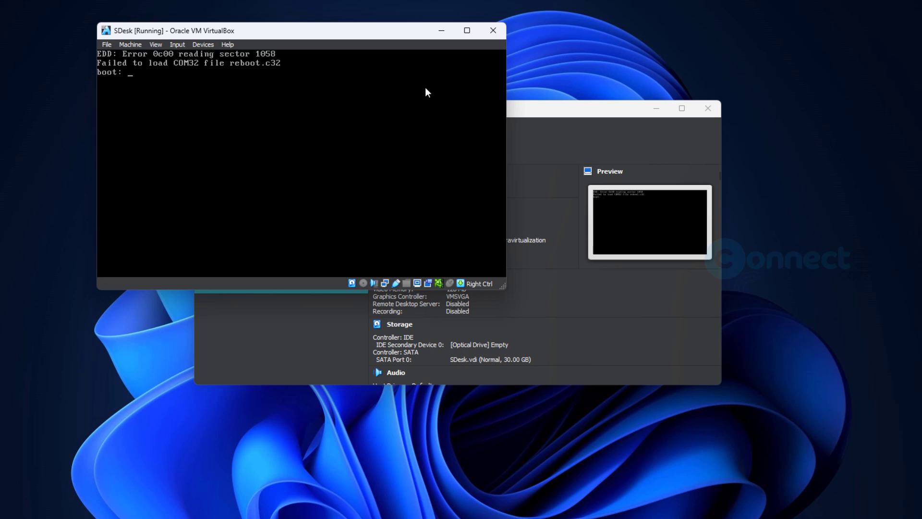
pyautogui.click(495, 30)
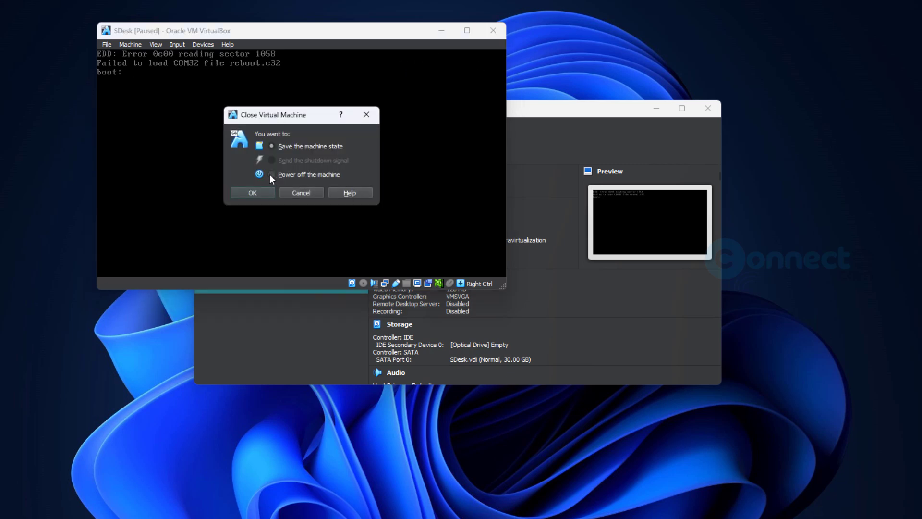
pyautogui.click(265, 192)
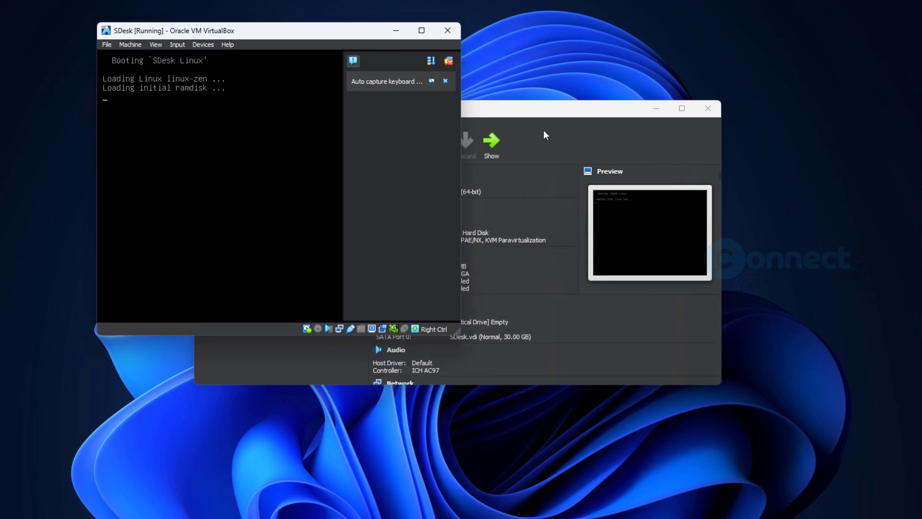
# - Dismiss the keyboard capture and mouse integration notifications and centre the SDesk machine window on the host desktop
pyautogui.click(445, 81)
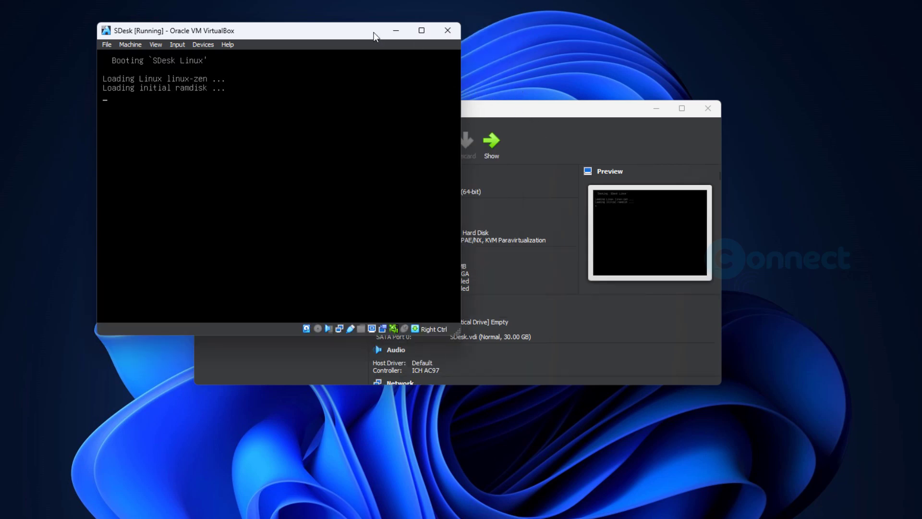
pyautogui.moveTo(379, 32); pyautogui.dragTo(471, 81)
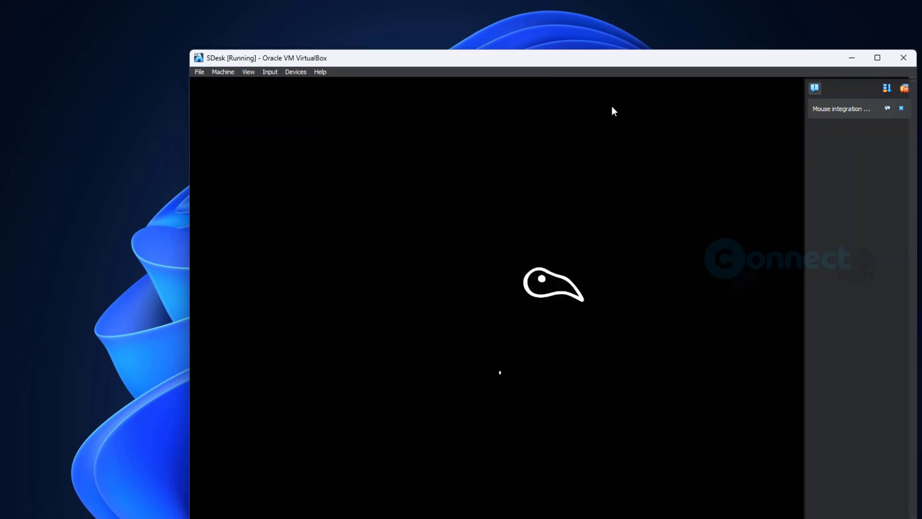
pyautogui.moveTo(564, 60); pyautogui.dragTo(462, 27)
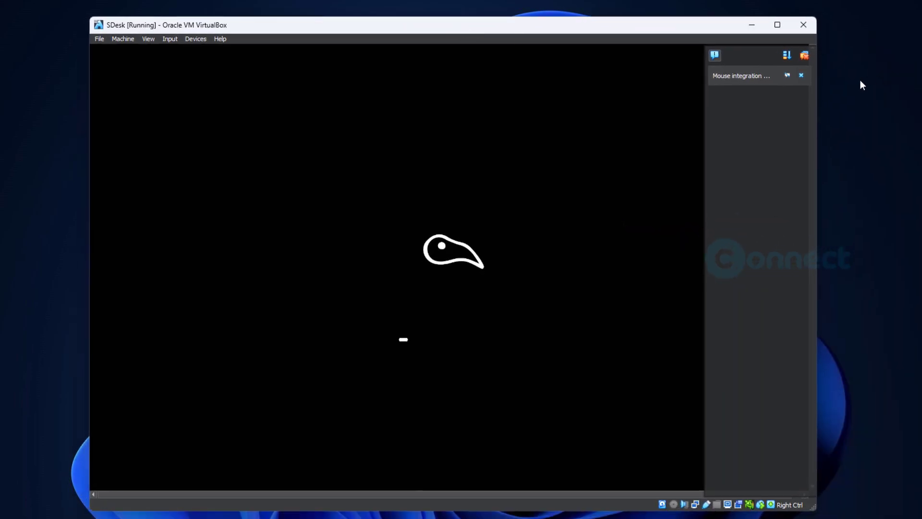
pyautogui.click(801, 76)
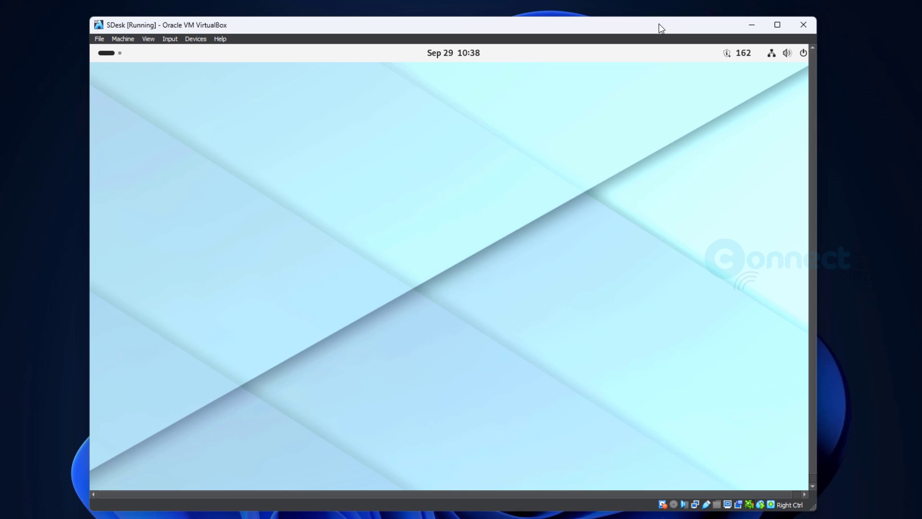
# - Switch the running SDesk virtual machine to full-screen mode and confirm the switch
pyautogui.click(144, 40)
pyautogui.click(151, 49)
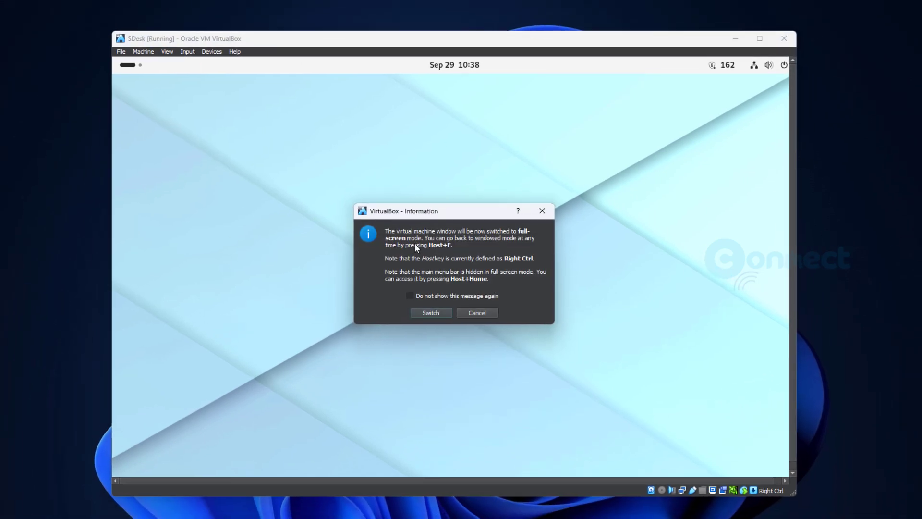
pyautogui.click(429, 313)
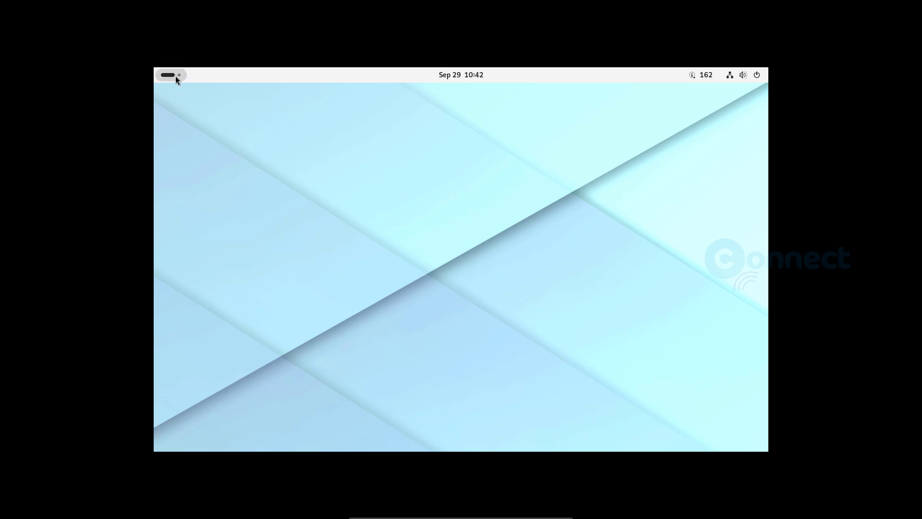
# - Set SDesk's display resolution to 1920 × 1080 (16:9) in the Displays settings, keep the changes, and reposition the Settings window
pyautogui.click(176, 77)
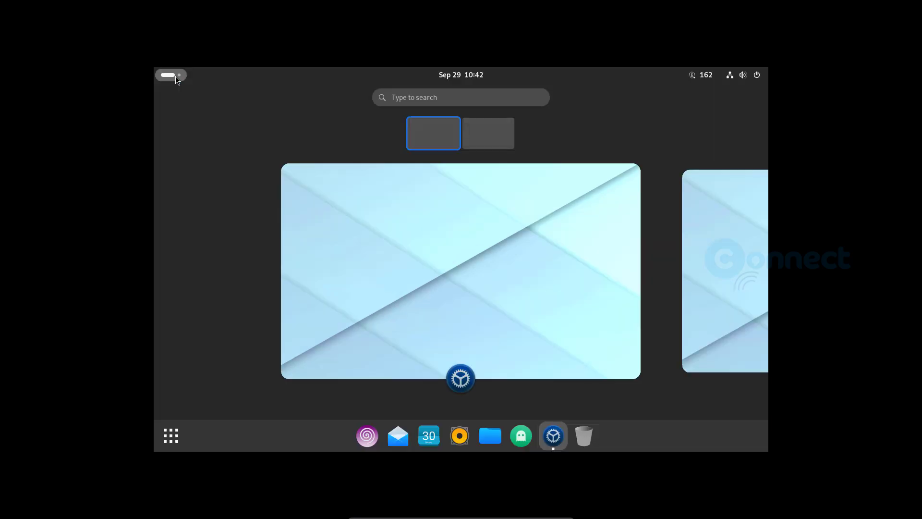
pyautogui.click(175, 439)
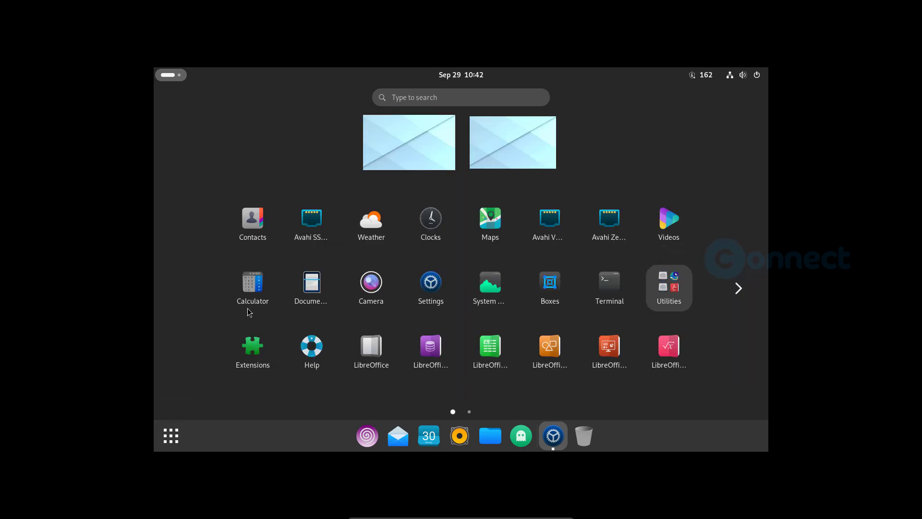
pyautogui.click(432, 290)
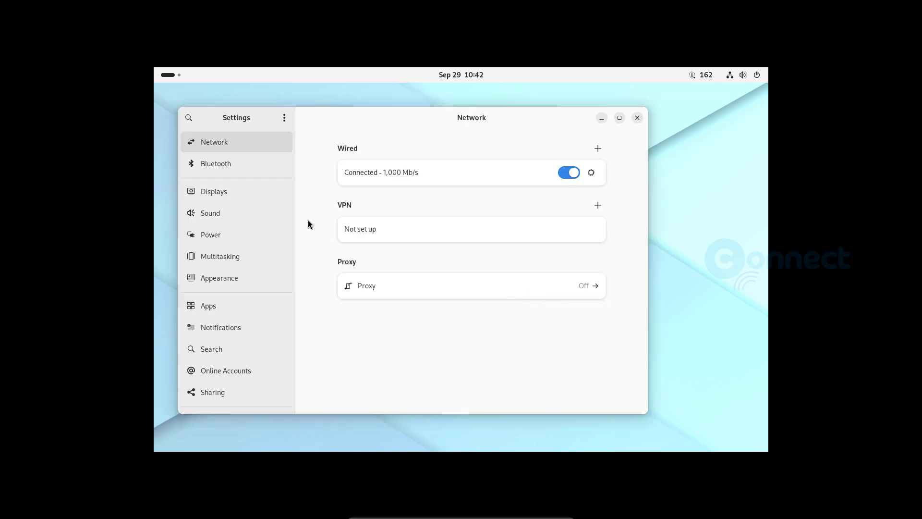
pyautogui.click(227, 192)
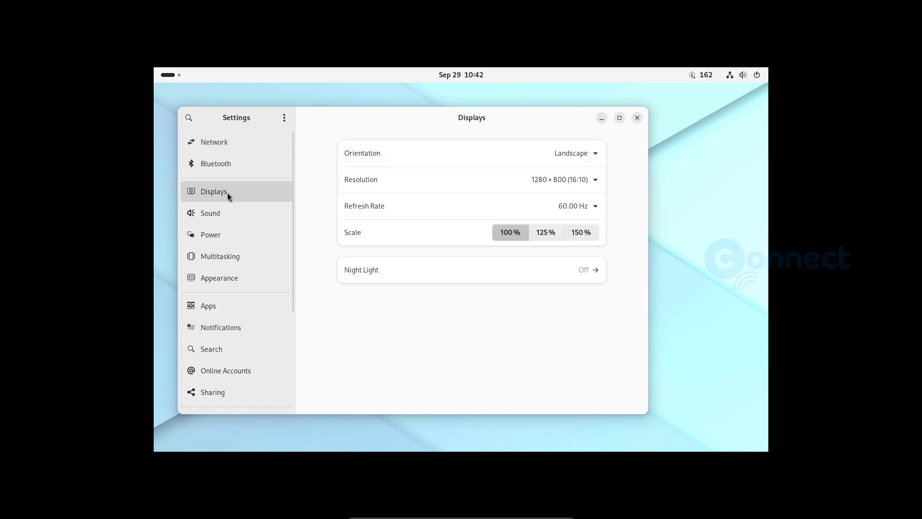
pyautogui.click(593, 182)
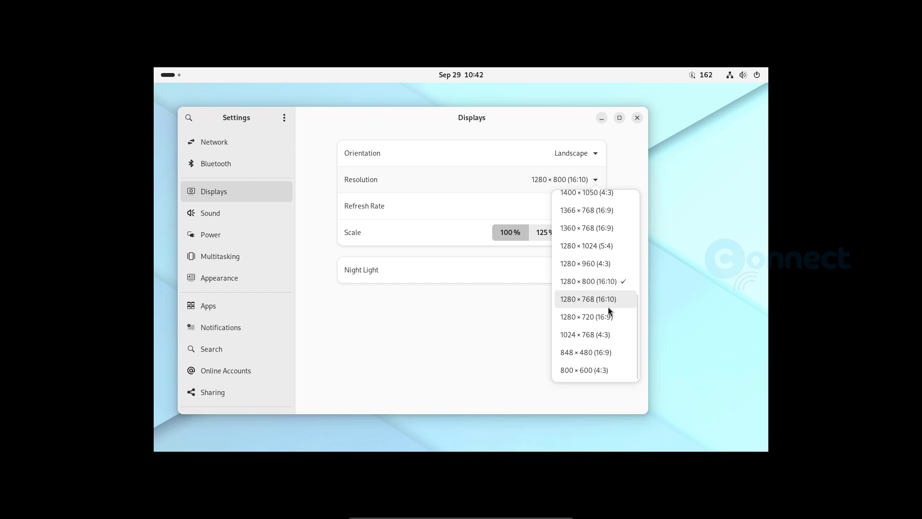
pyautogui.scroll(3, 612, 332)
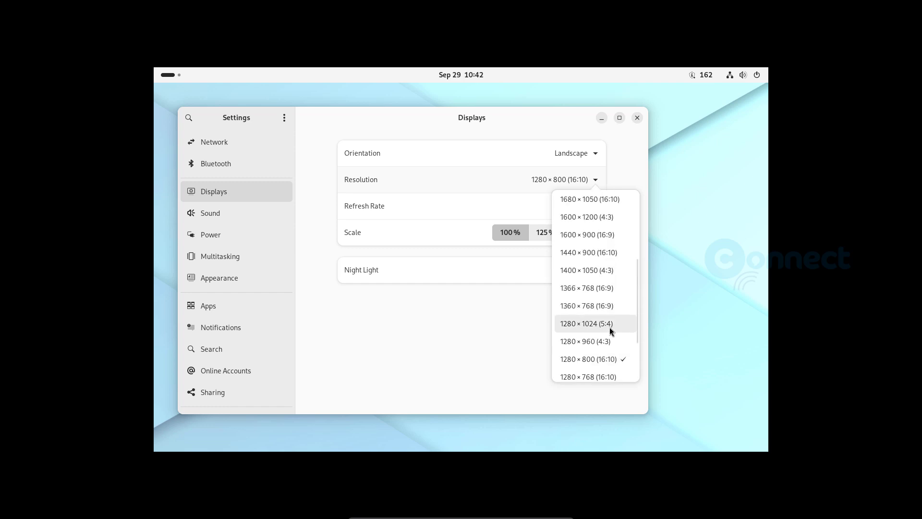
pyautogui.scroll(5, 611, 331)
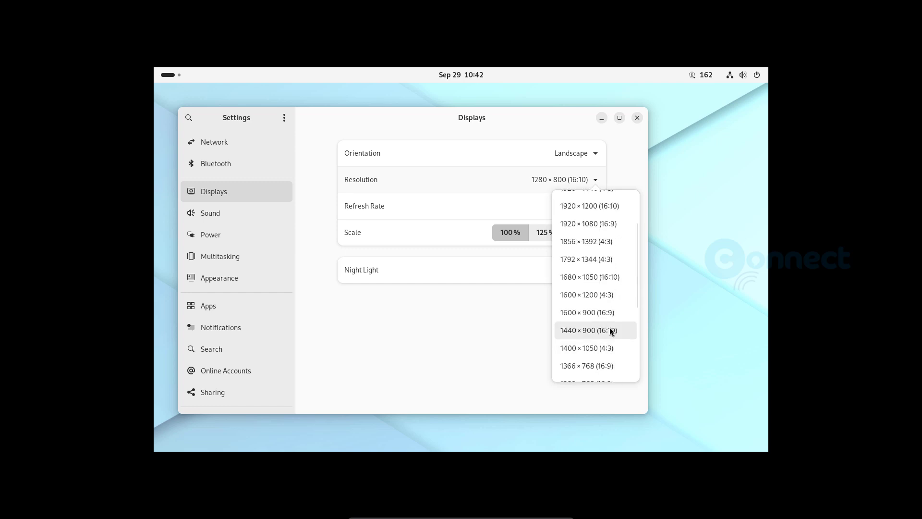
pyautogui.click(610, 224)
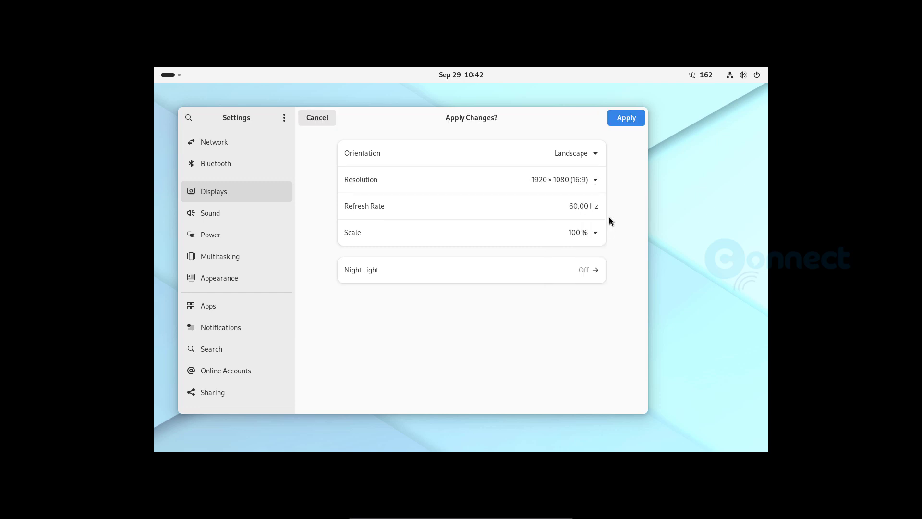
pyautogui.click(625, 120)
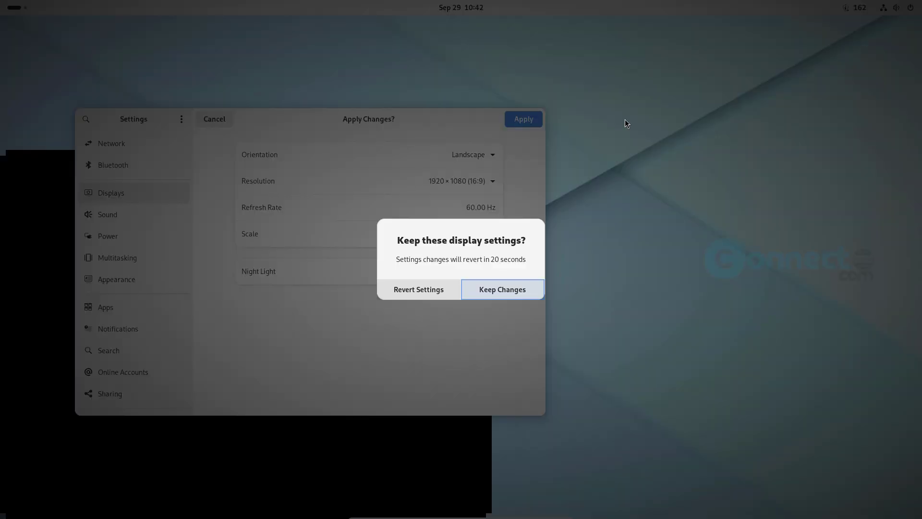
pyautogui.click(518, 296)
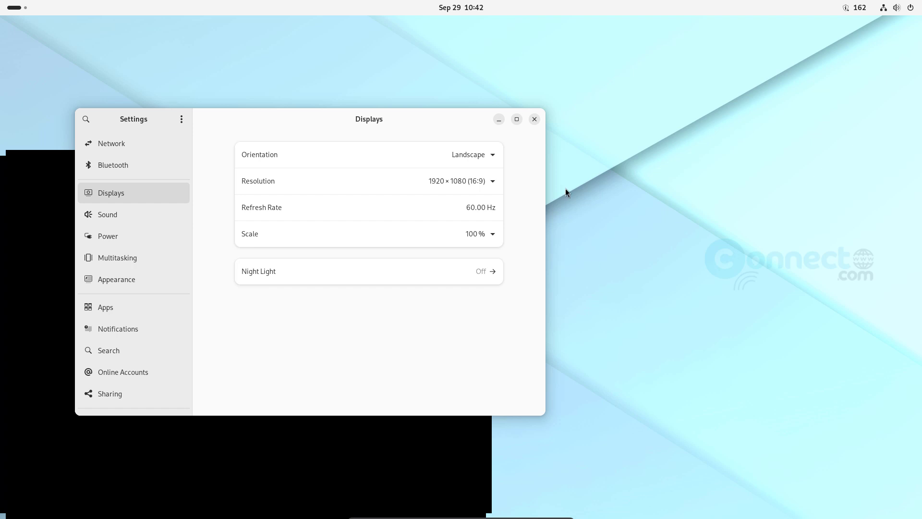
pyautogui.moveTo(269, 117); pyautogui.dragTo(416, 95)
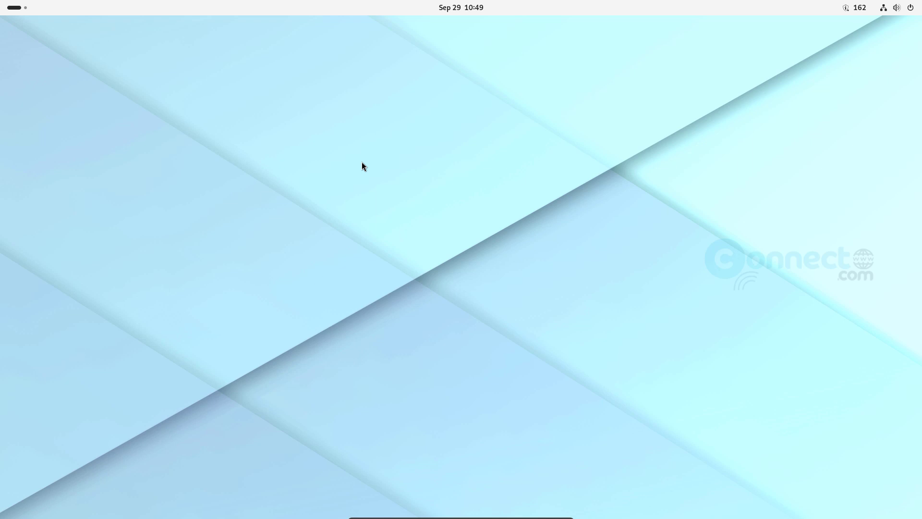
# - Look at the activities overview and the desktop's context menu, closing each without choosing anything
pyautogui.click(22, 10)
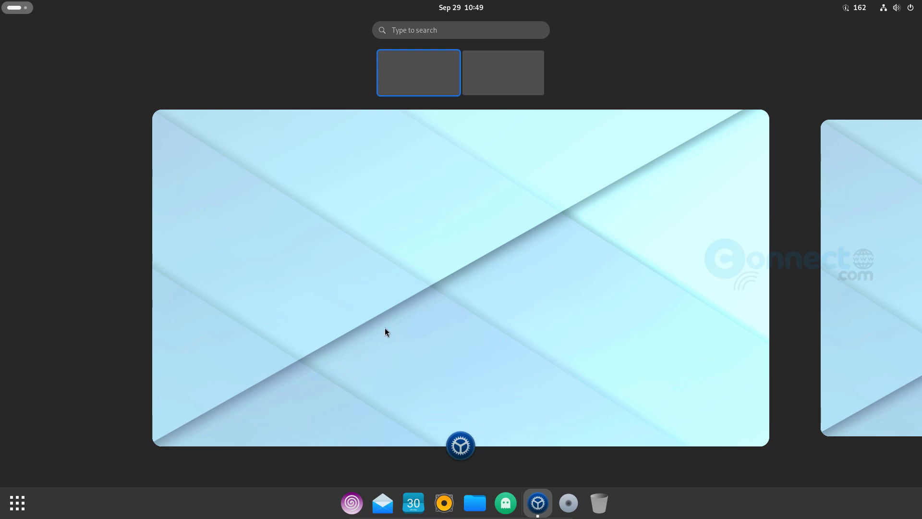
pyautogui.click(418, 291)
pyautogui.rightClick(352, 274)
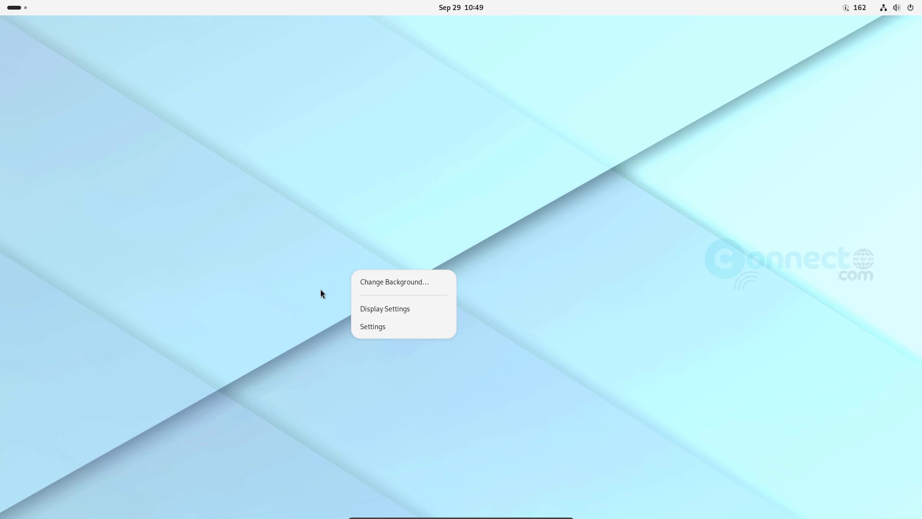
pyautogui.click(316, 310)
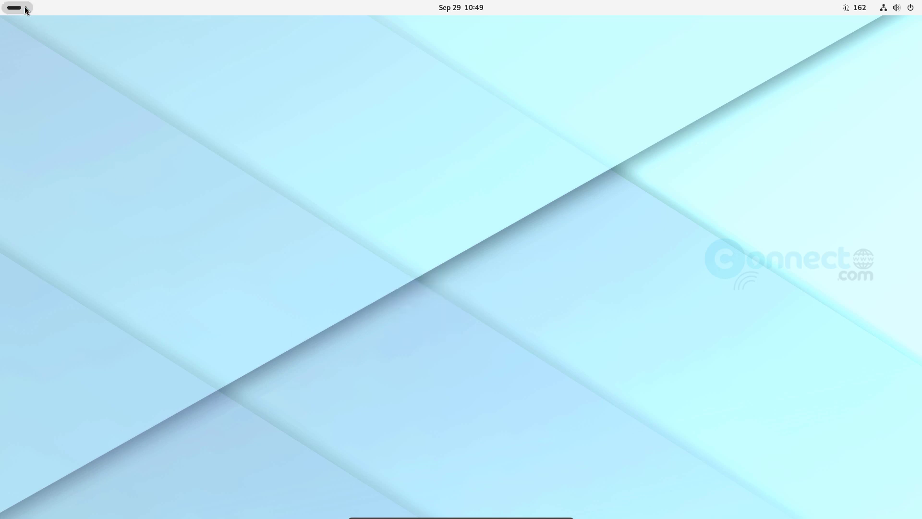
# - Browse both pages of installed applications in the SDesk application grid and return to the first page
pyautogui.click(27, 10)
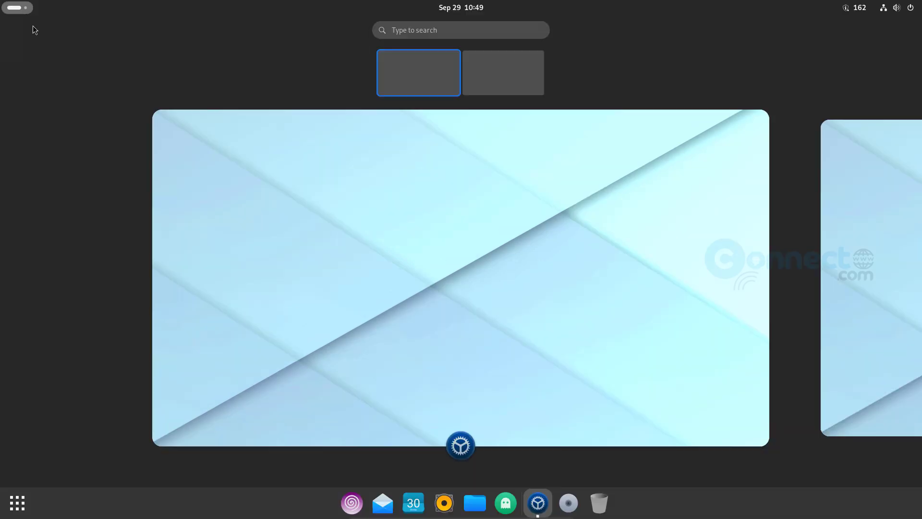
pyautogui.click(25, 503)
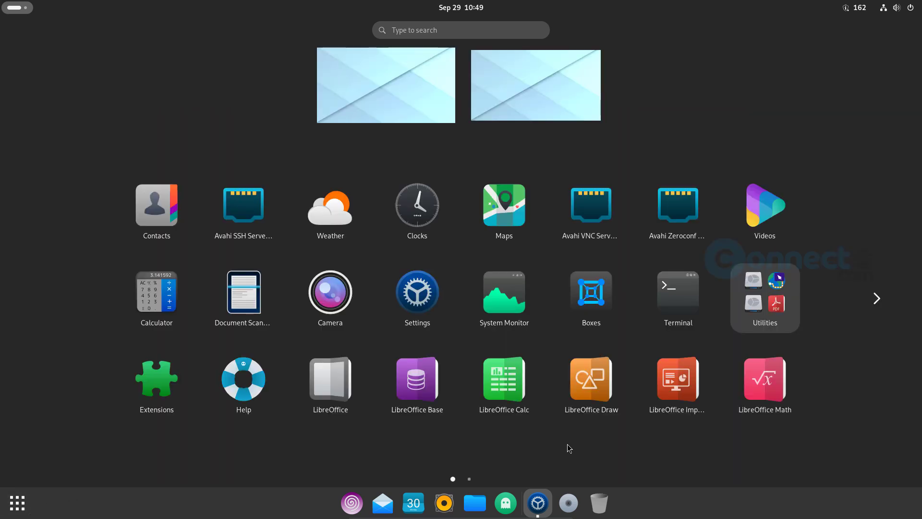
pyautogui.click(882, 297)
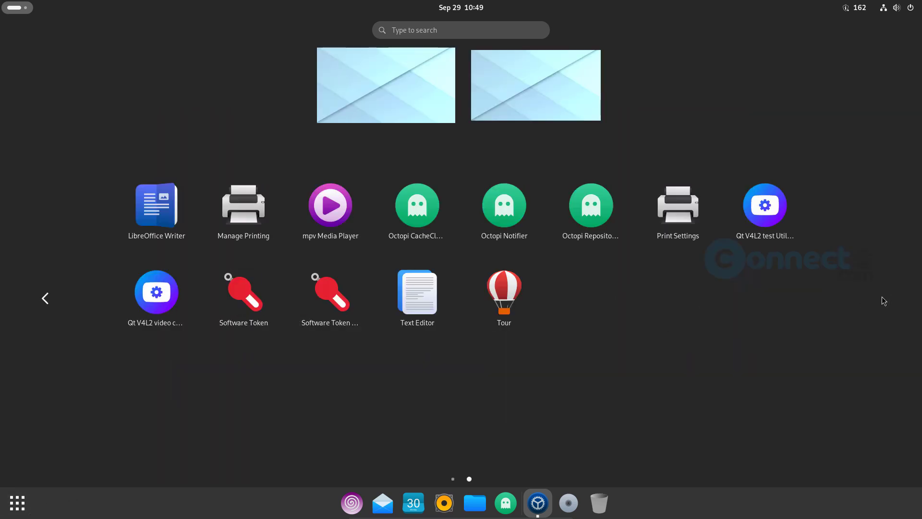
pyautogui.click(48, 300)
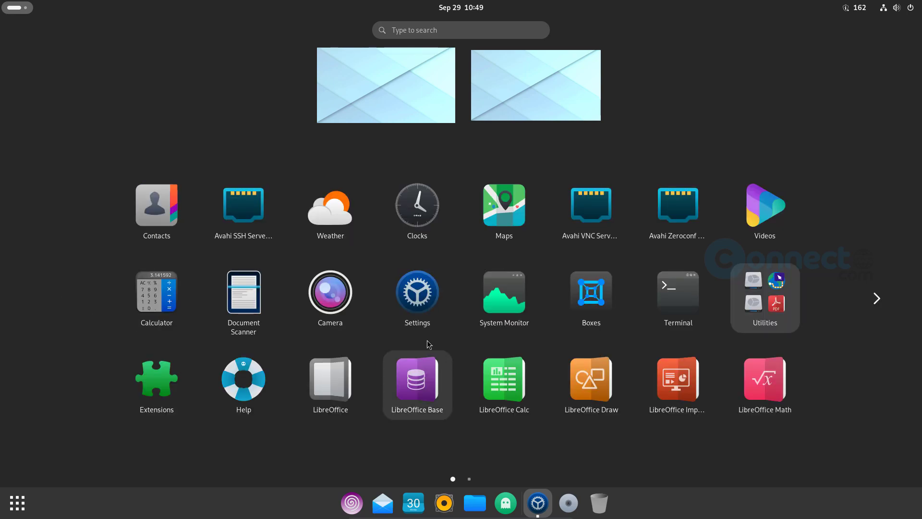
# - Open Settings, review the Displays and System pages, and close Settings
pyautogui.click(424, 298)
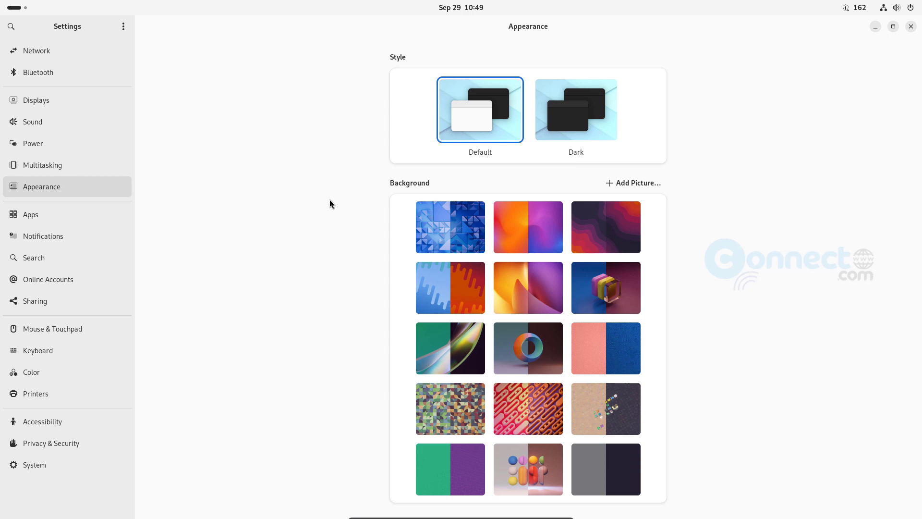
pyautogui.click(51, 101)
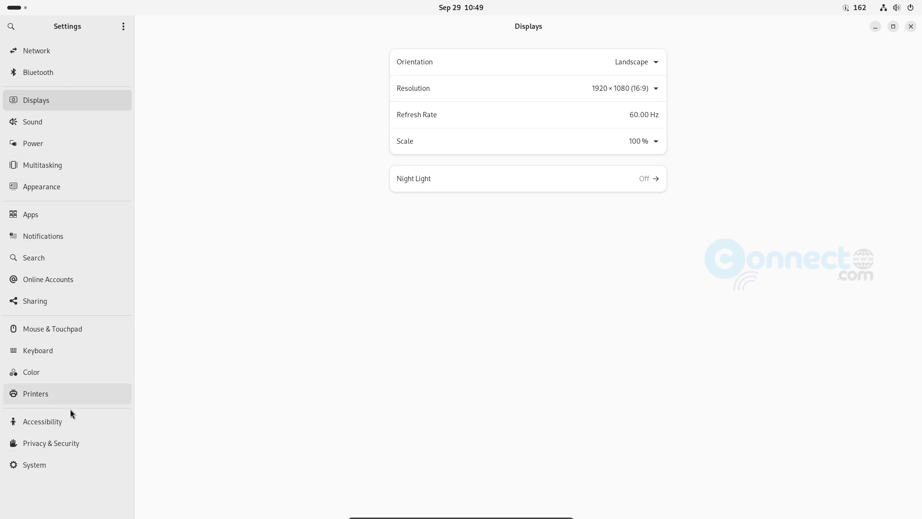
pyautogui.click(66, 463)
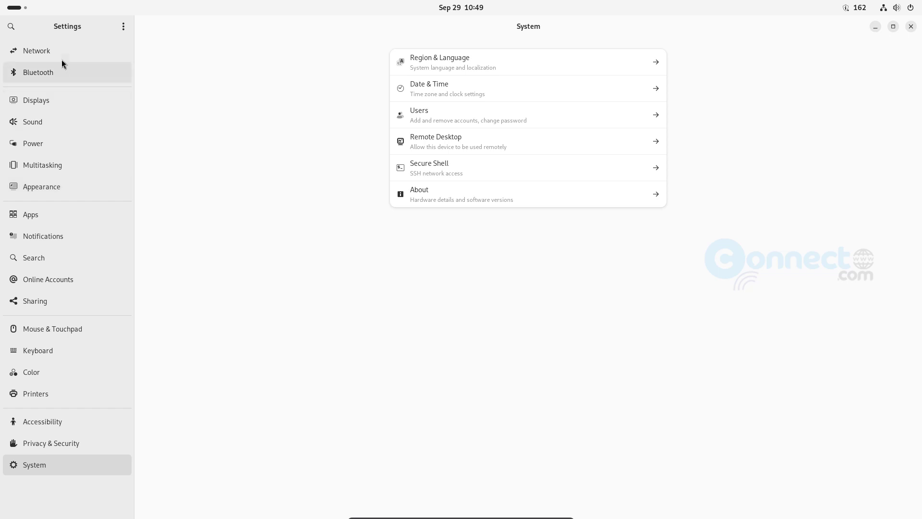
pyautogui.click(61, 102)
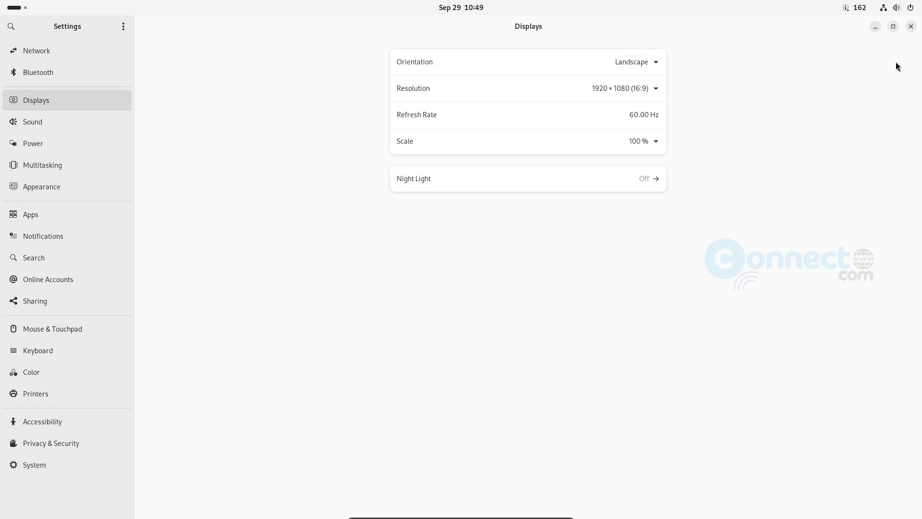
pyautogui.click(913, 29)
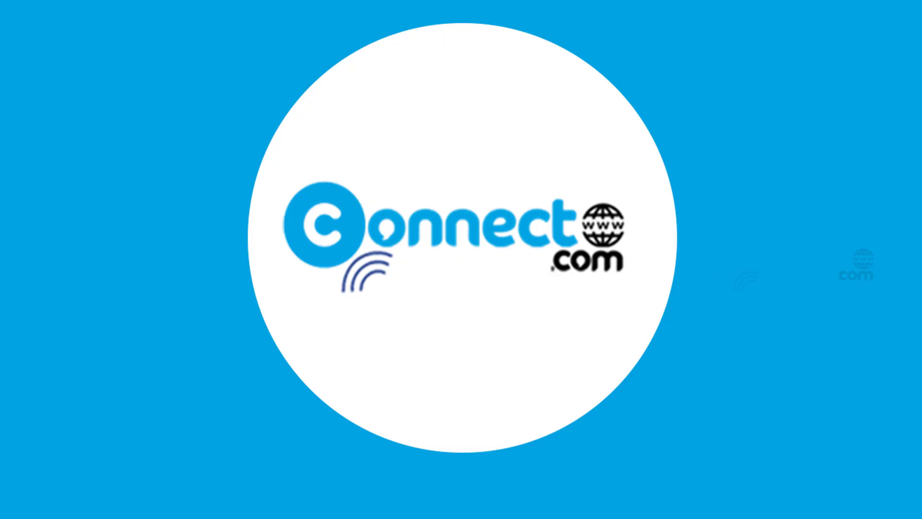